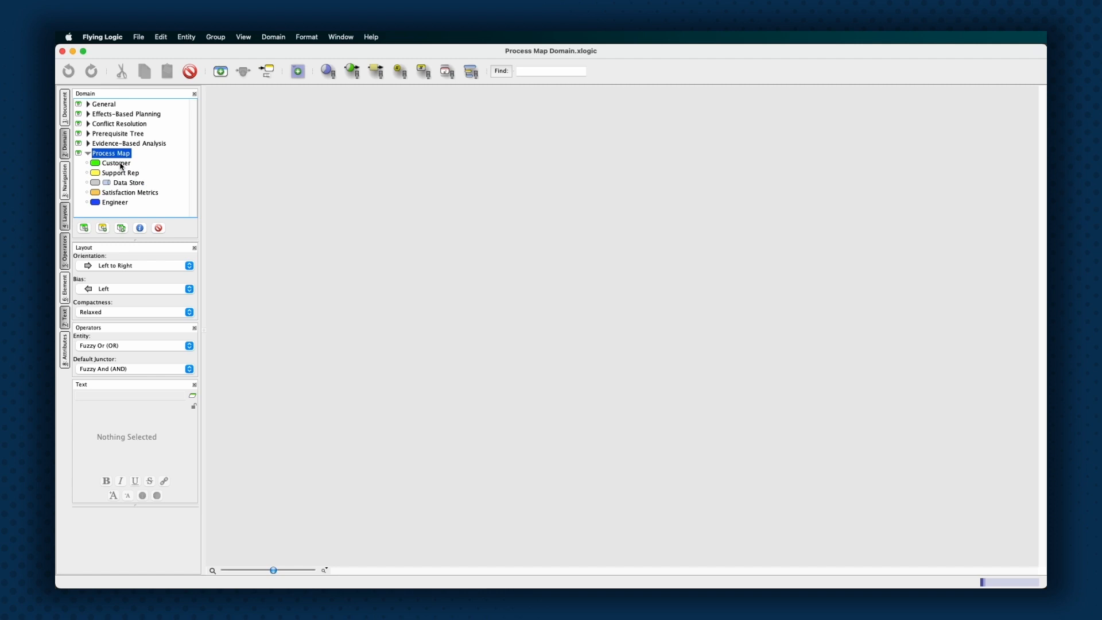
Add a Customer entity to the empty canvas and title it "Reports Issue"
left_click_drag(121, 166, 355, 223)
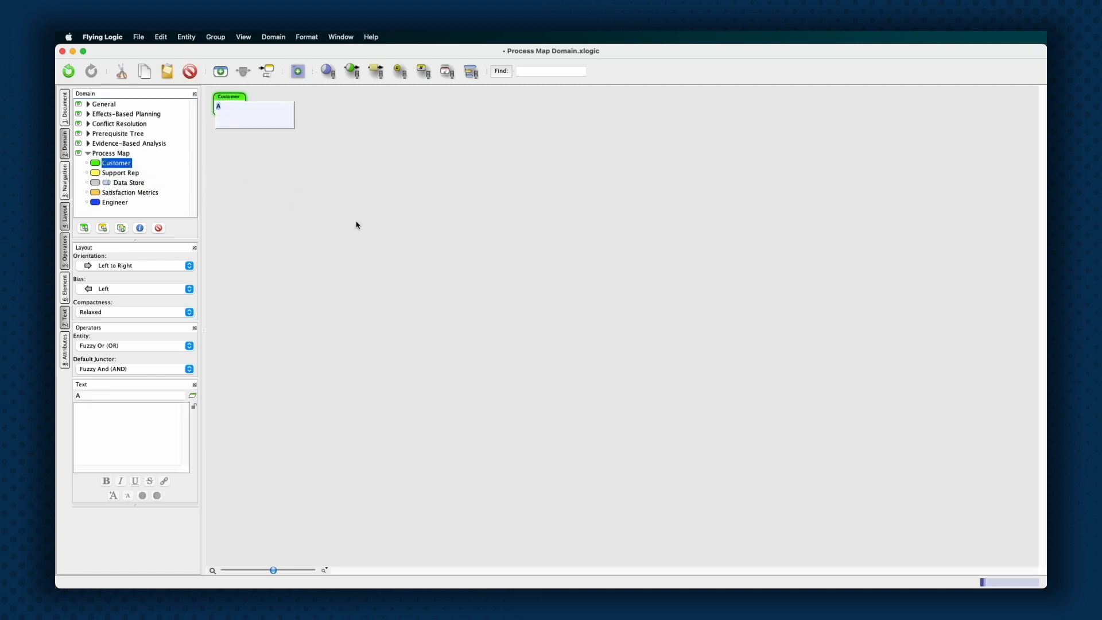
type("Customer Report")
key("Return")
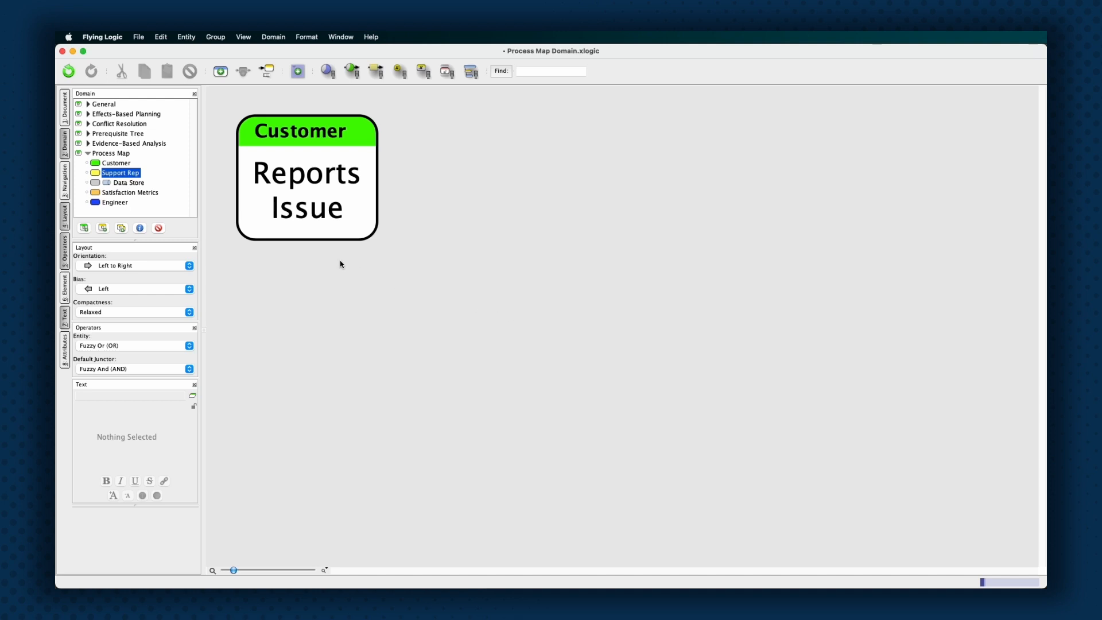
Add a Support Rep entity as successor of "Reports Issue", and add a Data Store entity that "Reports Issue" also feeds
left_click(126, 173)
left_click_drag(158, 175, 385, 187)
left_click_drag(129, 183, 315, 328)
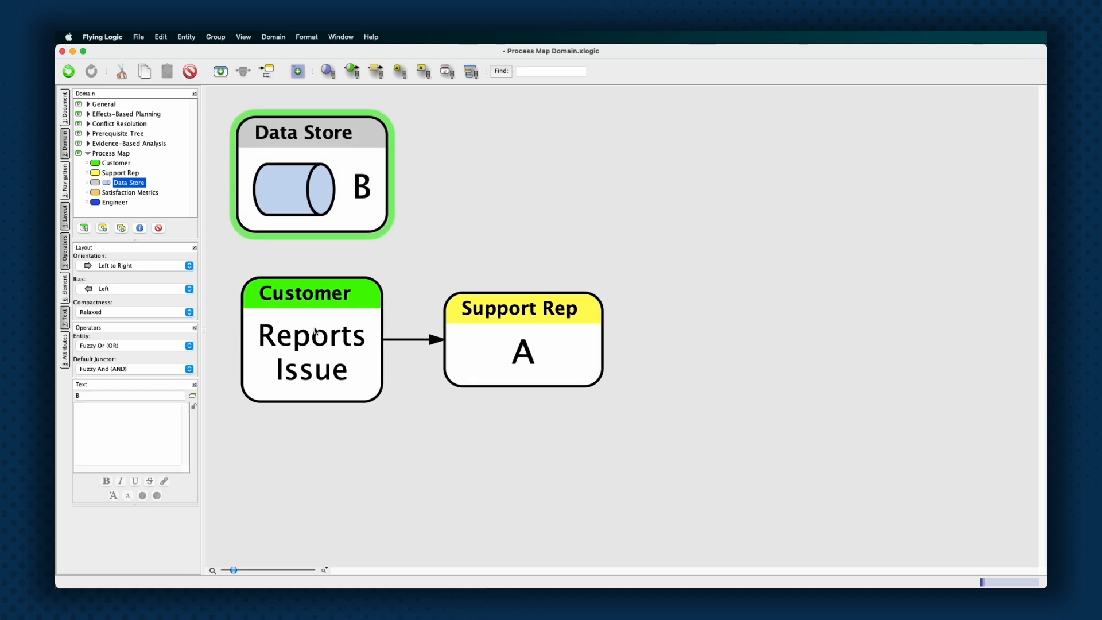
left_click_drag(360, 288, 361, 229)
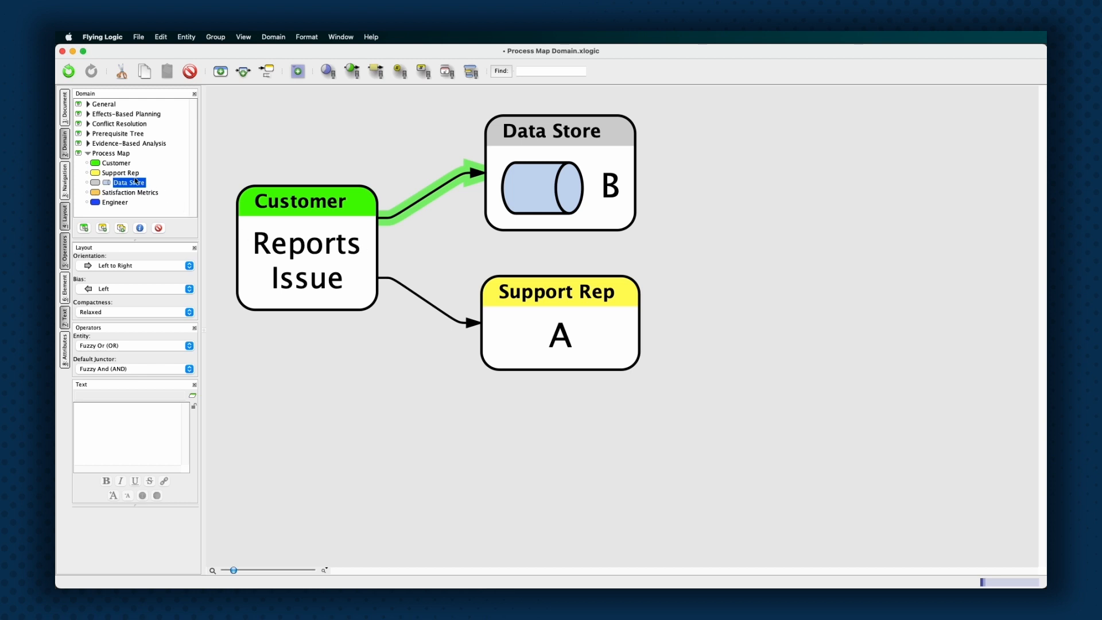
Chain two more Support Rep entities after the first Support Rep entity
left_click_drag(122, 173, 646, 311)
left_click_drag(131, 173, 867, 308)
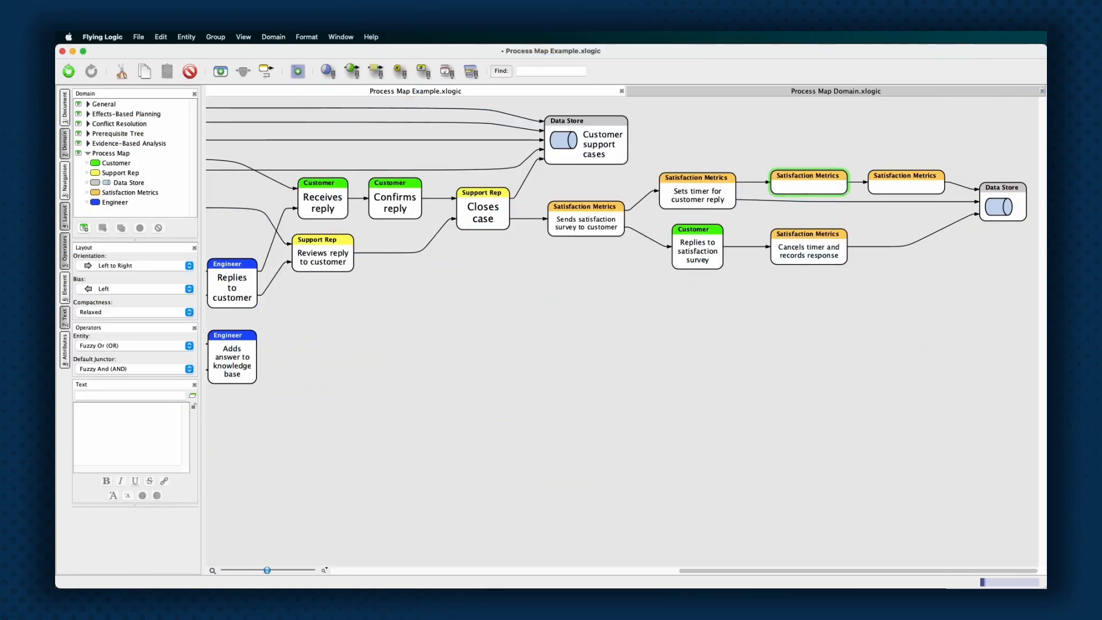
Title the two blank Satisfaction Metrics entities "Timer expires" and "Records non-response", and the last Data Store "Satisfaction survey data"
type("Timer expires")
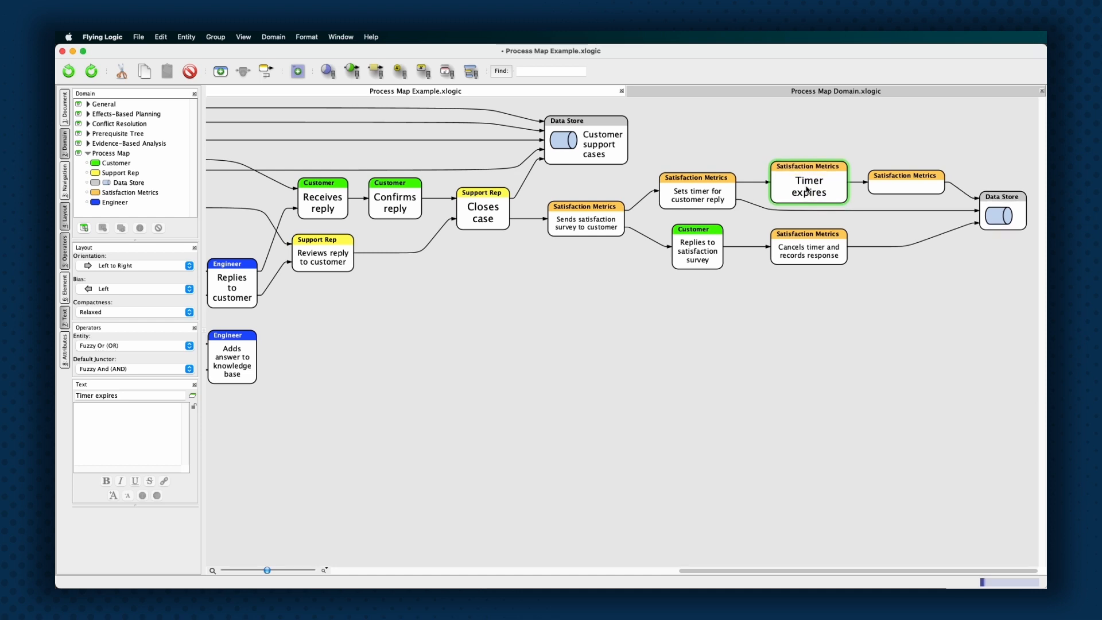
key("super+shift+z")
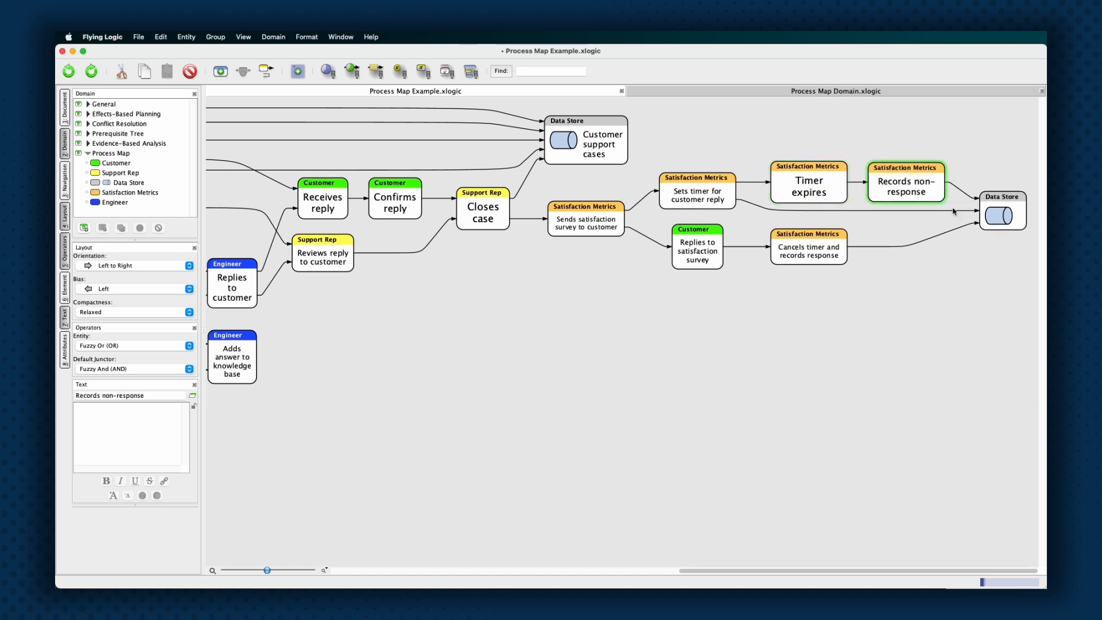
key("super+shift+z")
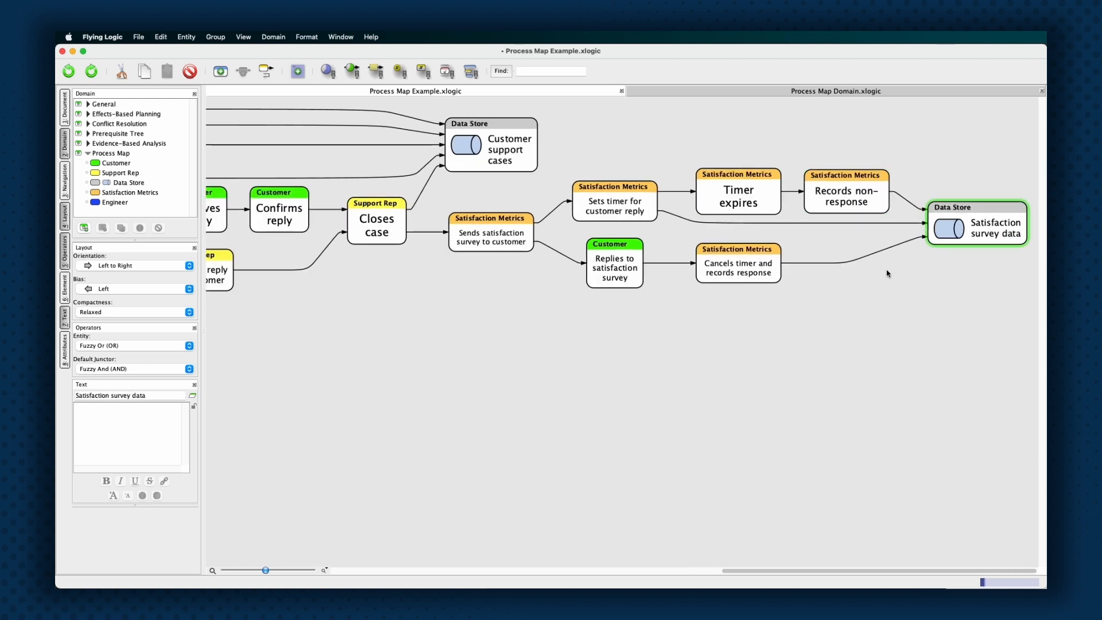
scroll(887, 273, "down", 10)
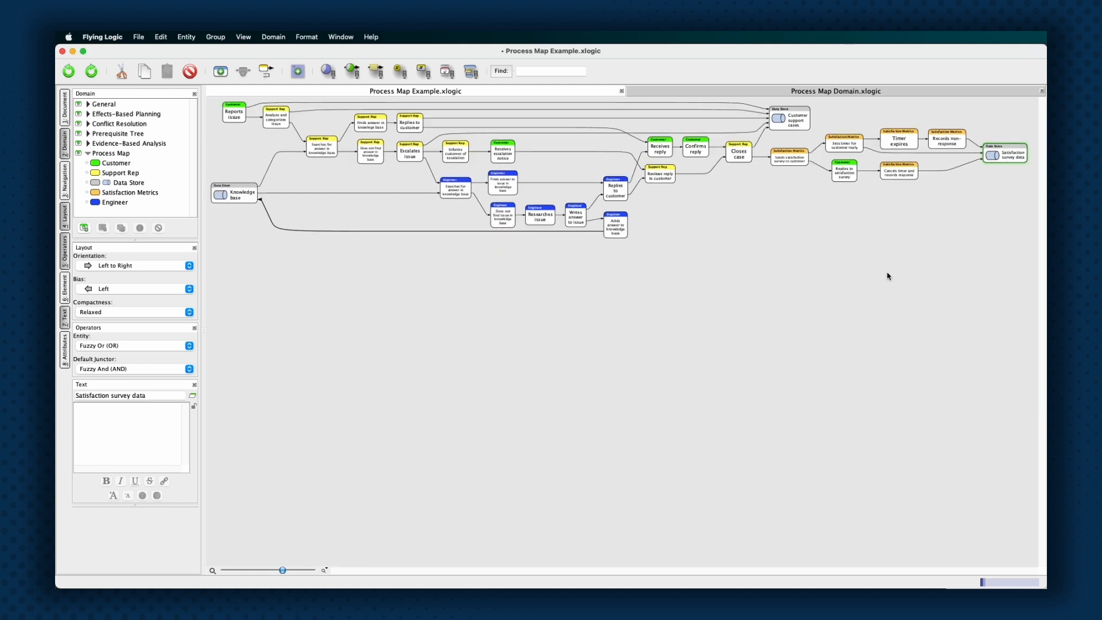
scroll(888, 276, "down", 1)
scroll(888, 276, "up", 1)
Group all Engineer entities with the Knowledge base data store, and clear the selection
left_click(885, 270)
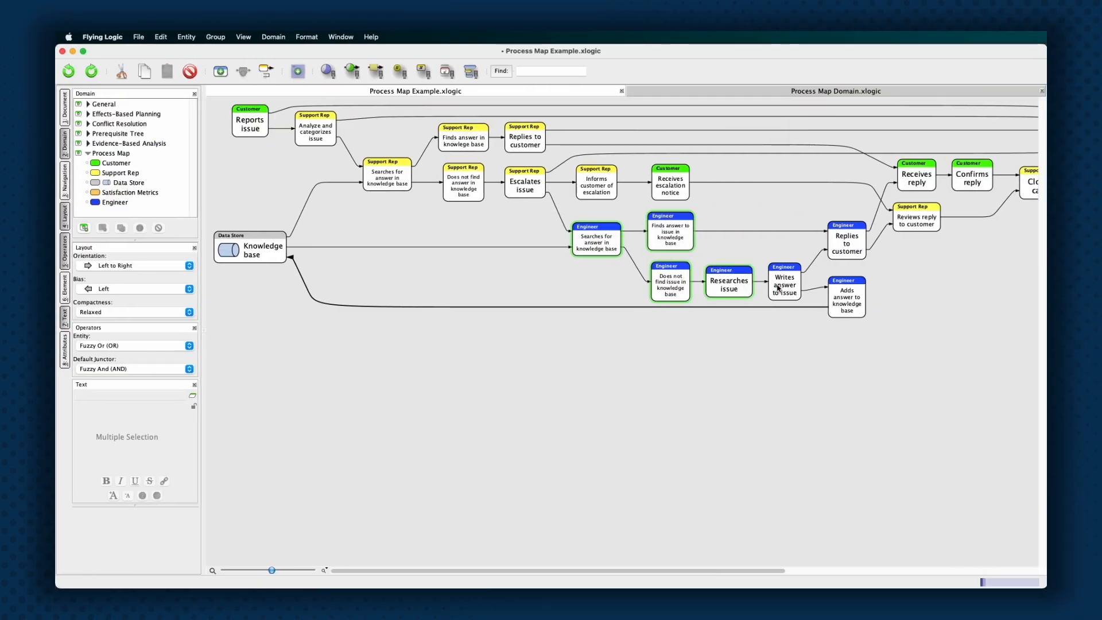
left_click(842, 239, "shift")
left_click(847, 303, "shift")
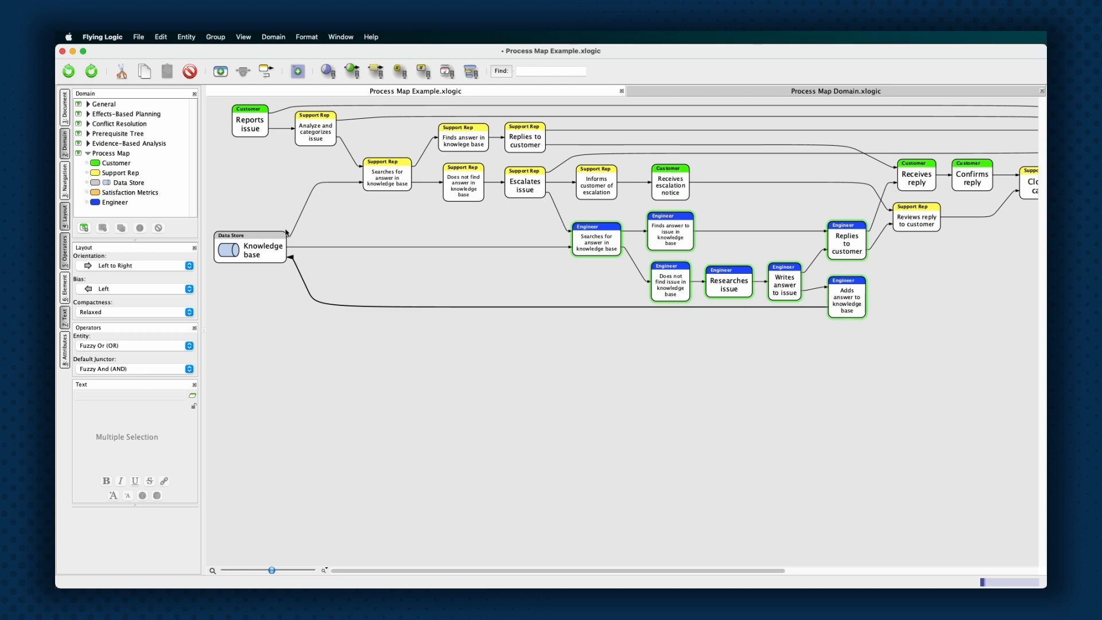
left_click(262, 248, "shift")
key("super+g")
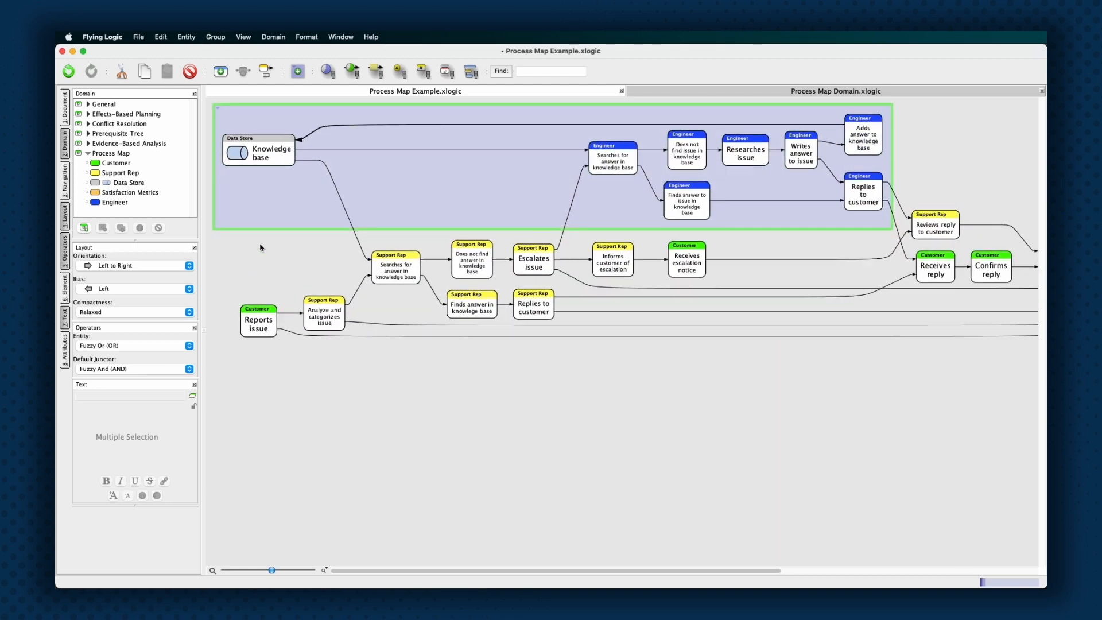
key("super+minus")
key("super+minus")
key("super+minus")
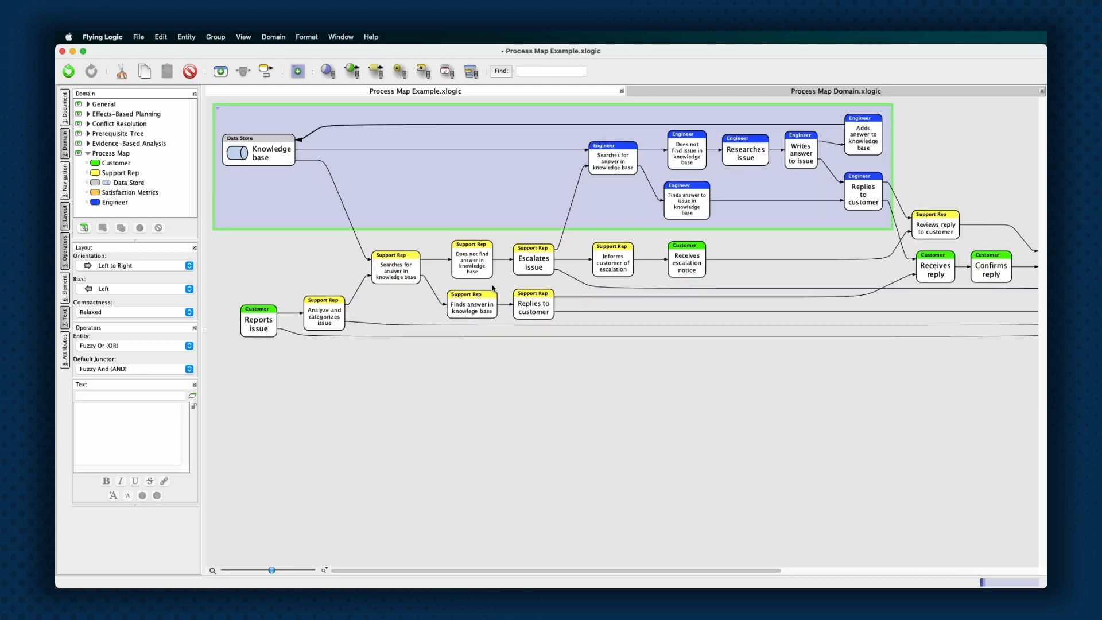
key("super+minus")
key("super+minus")
key("super+minus")
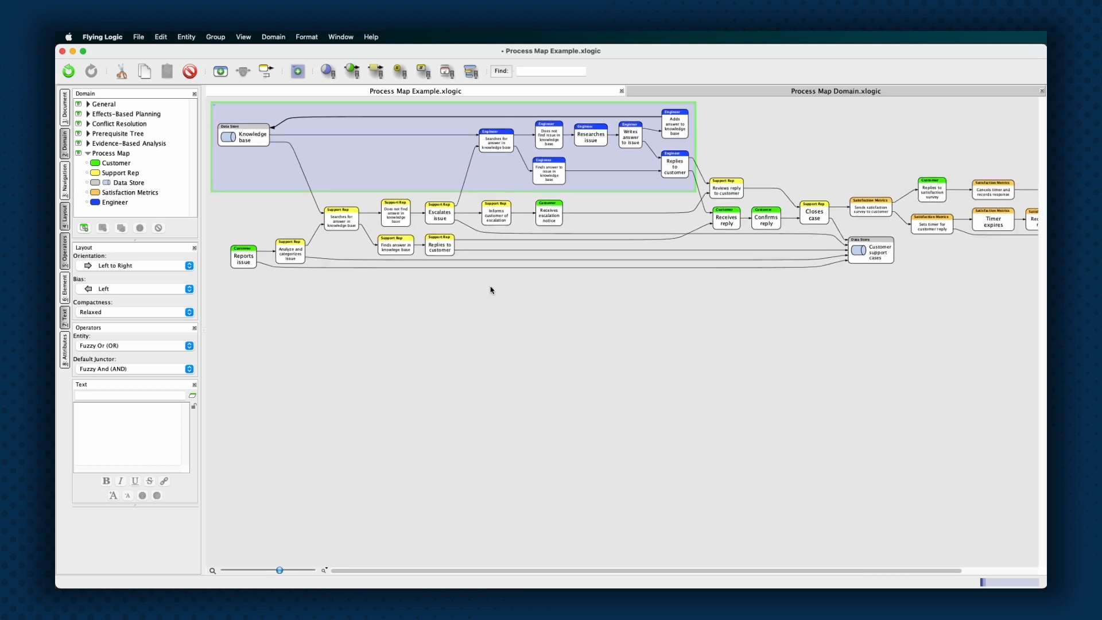
left_click(491, 289)
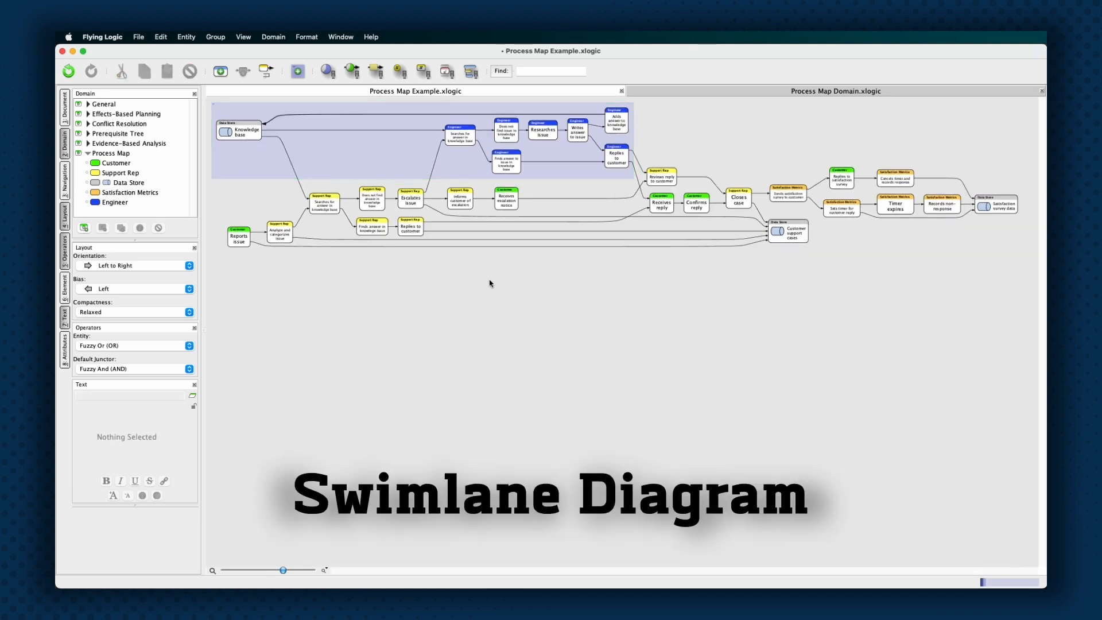
left_click(508, 139)
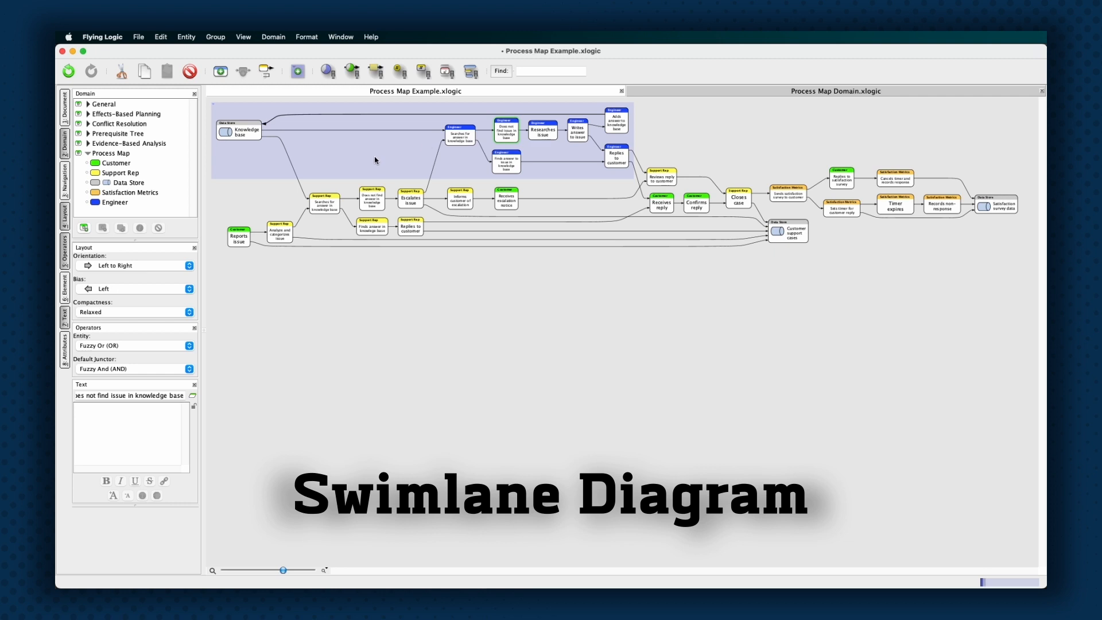
left_click(424, 144)
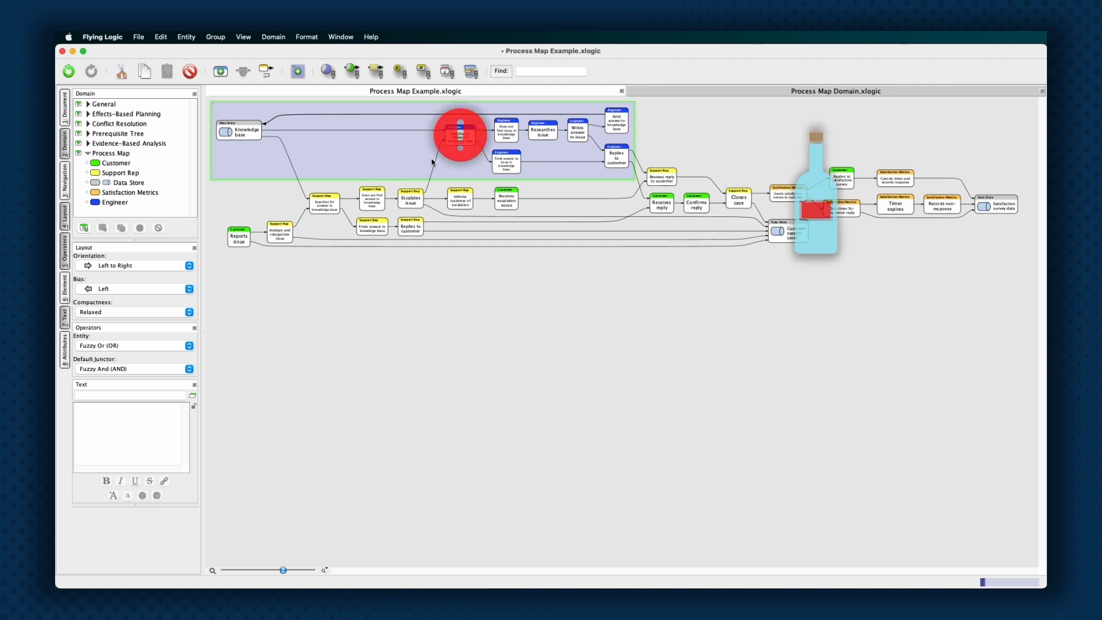
Set the diagram's layout orientation to Top to Bottom
left_click(167, 265)
left_click(160, 294)
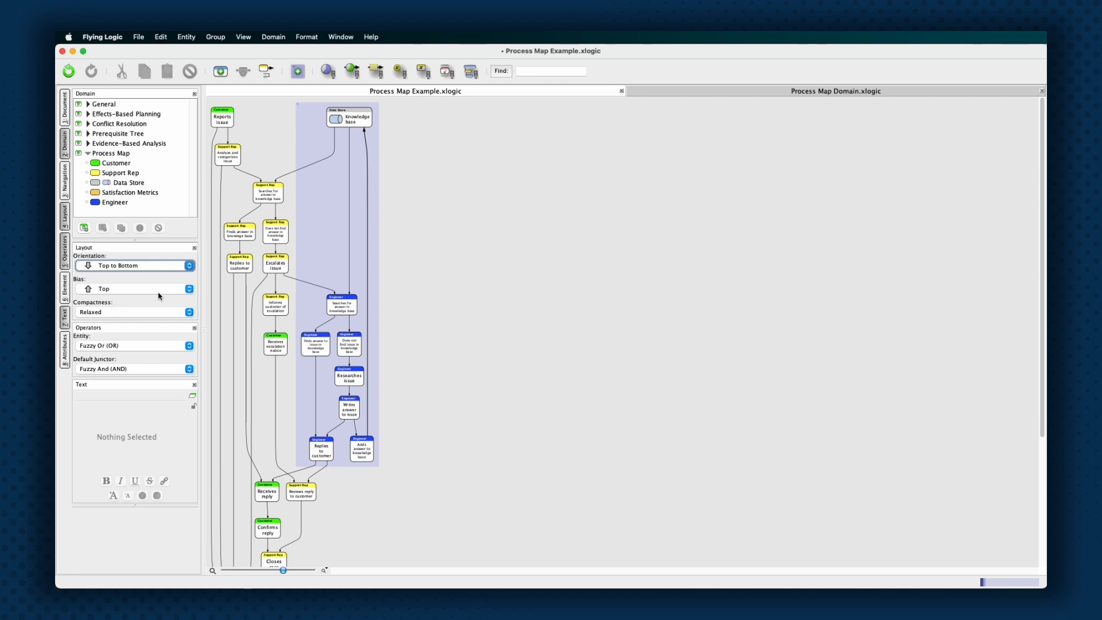
left_click(307, 251)
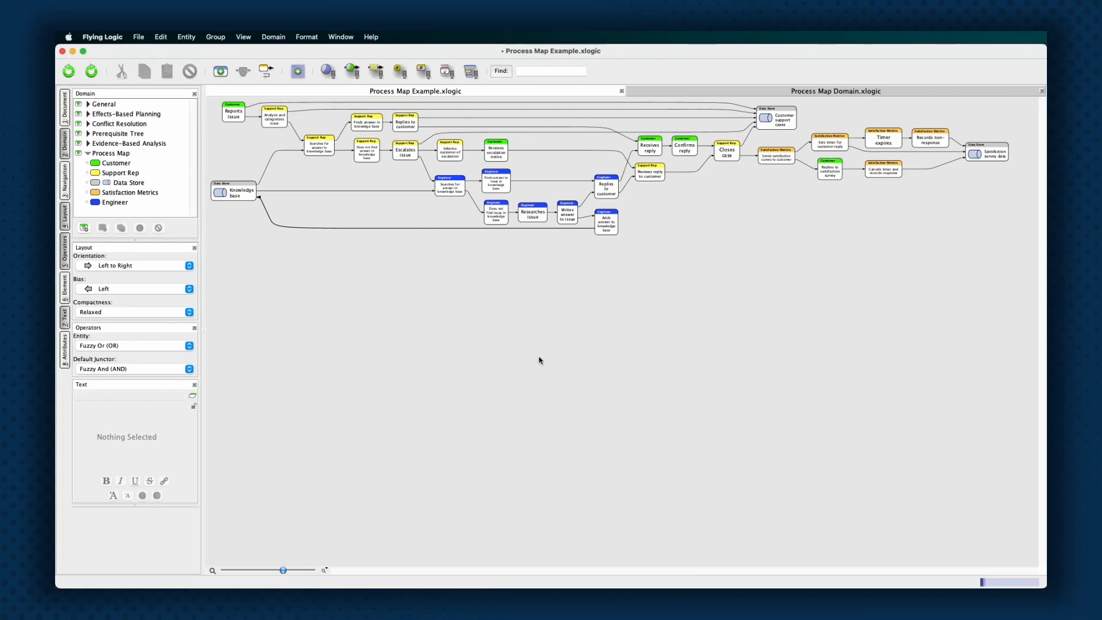
Box-select the Engineer entities, the Knowledge base data store and their connecting edges, and clear the selection
left_click_drag(622, 317, 219, 193)
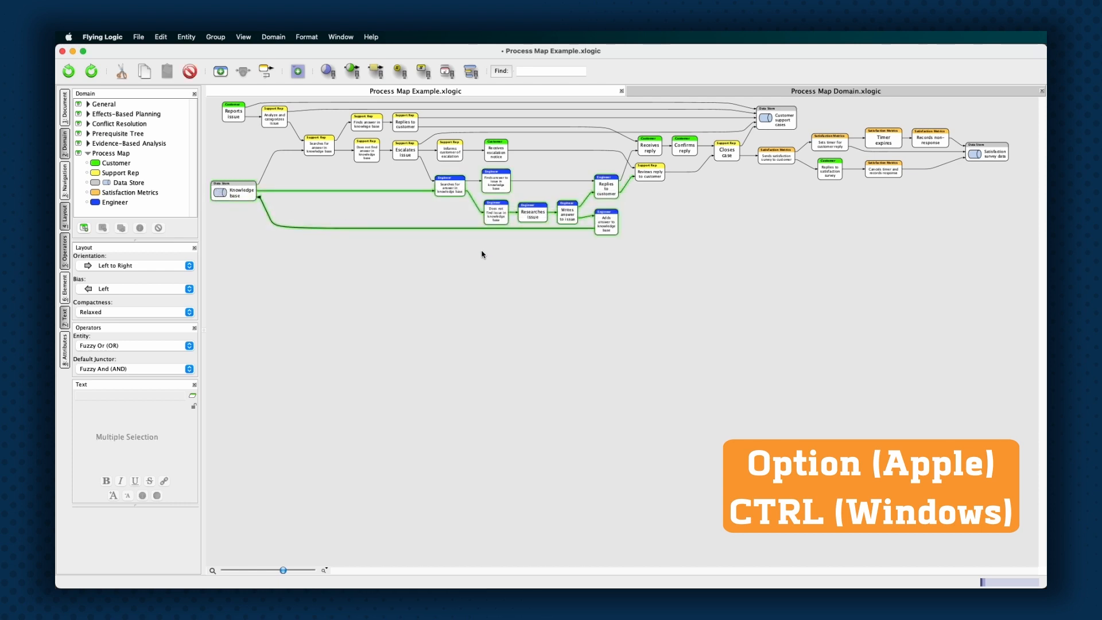
left_click(590, 269)
Select the seven Engineer entities and the Knowledge base data store individually and combine them into one group
left_click(606, 214)
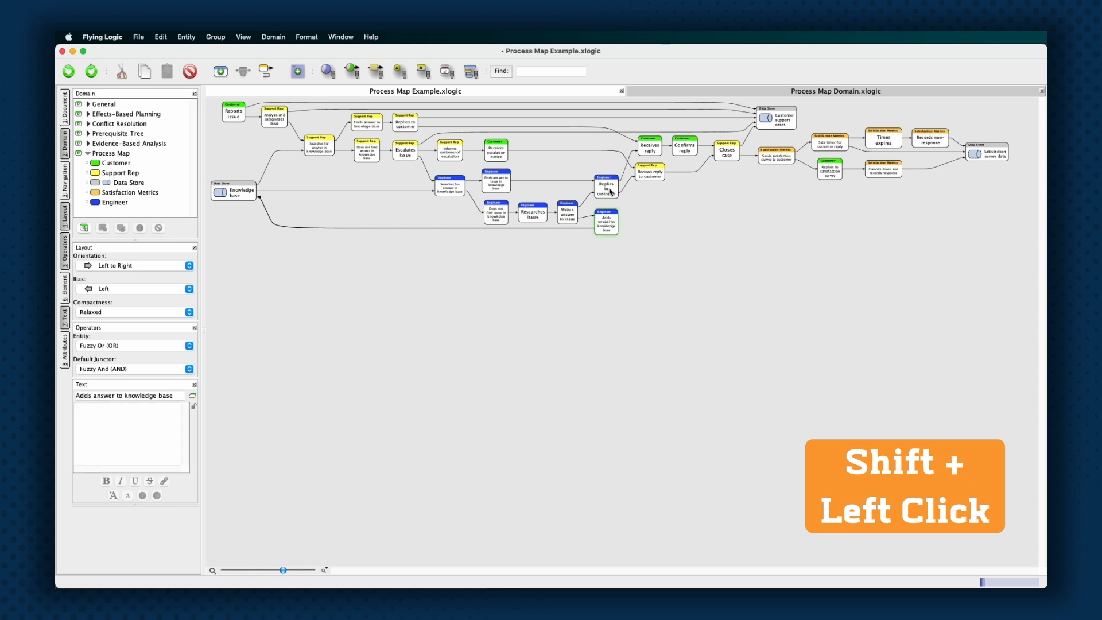
left_click(609, 189, "shift")
left_click(568, 204, "shift")
left_click(532, 212, "shift")
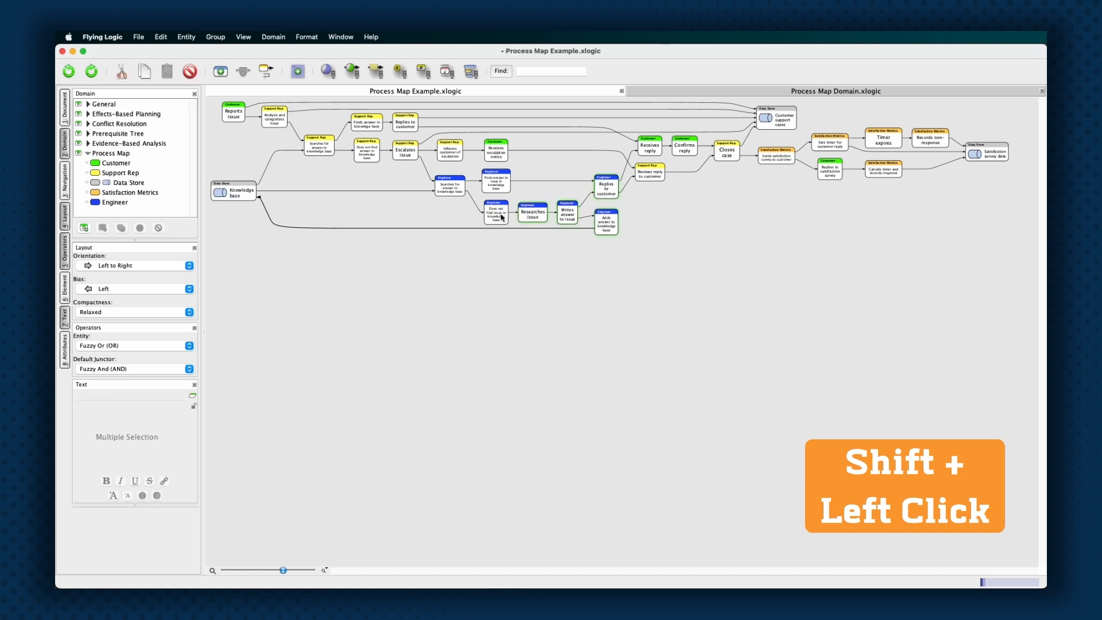
left_click(497, 183, "shift")
left_click(459, 193, "shift")
left_click(496, 213, "shift")
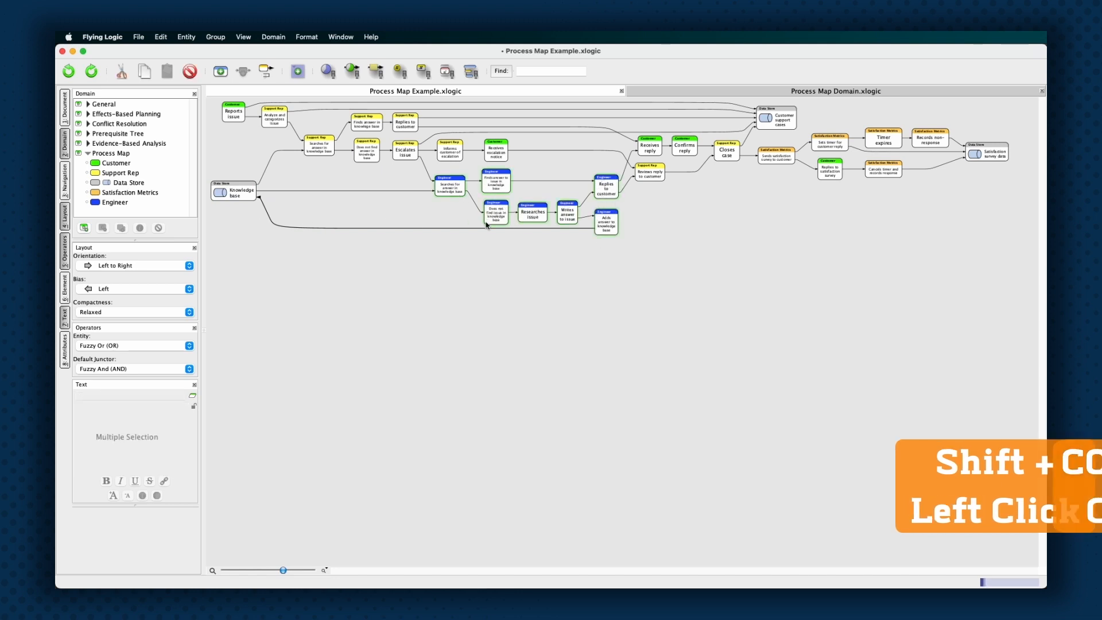
left_click(243, 193, "shift")
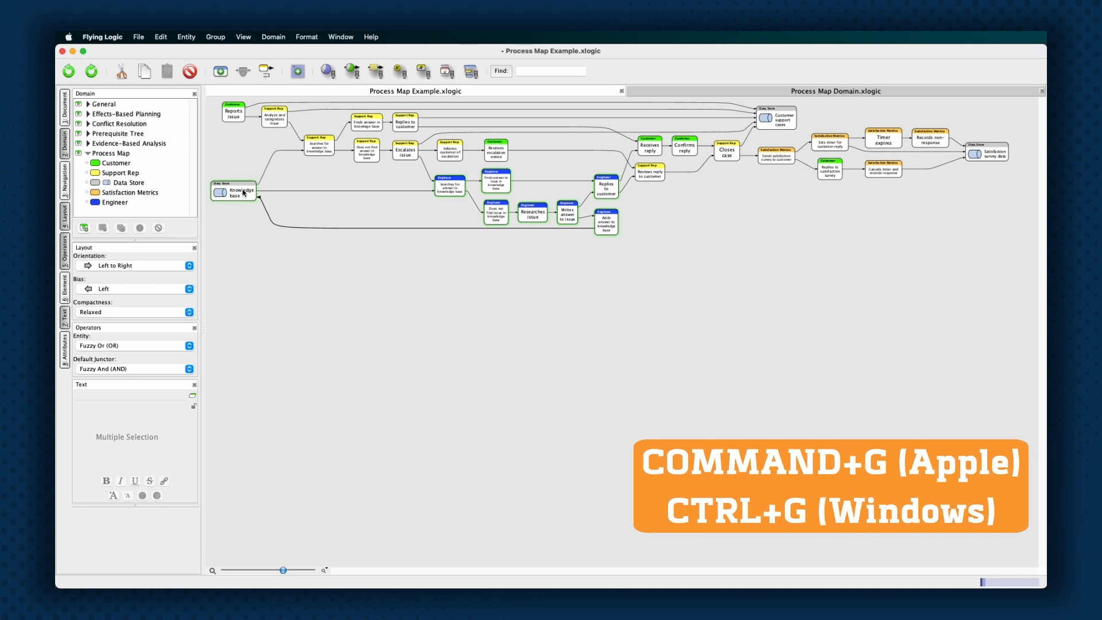
key("super+g")
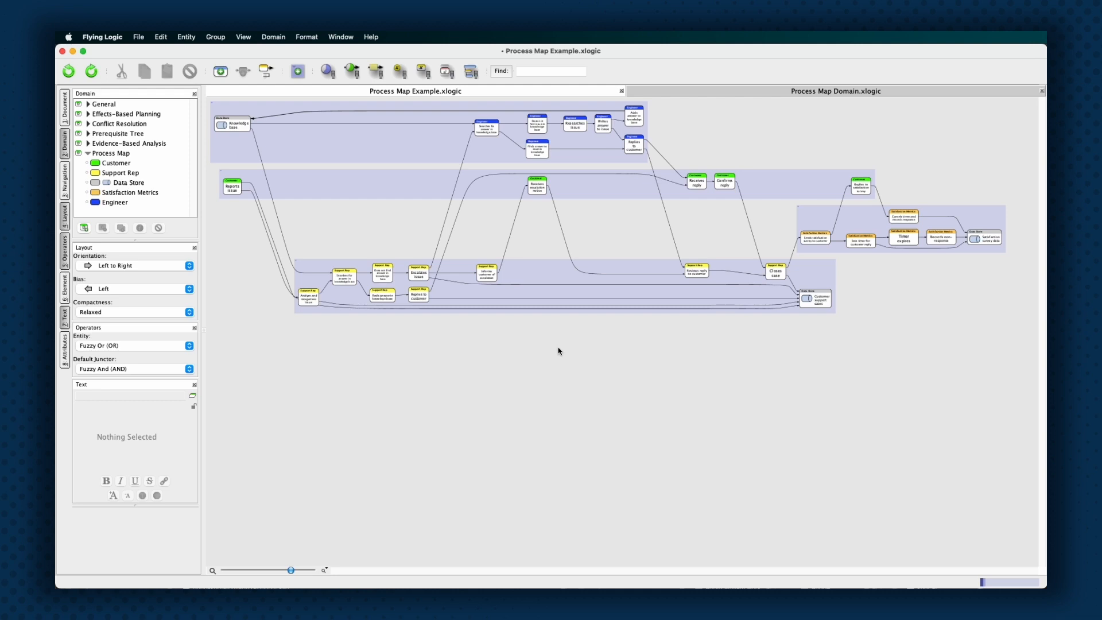
Title the group of Engineer entities "Engineering" and the group of Customer entities "Customer"
left_click(346, 155)
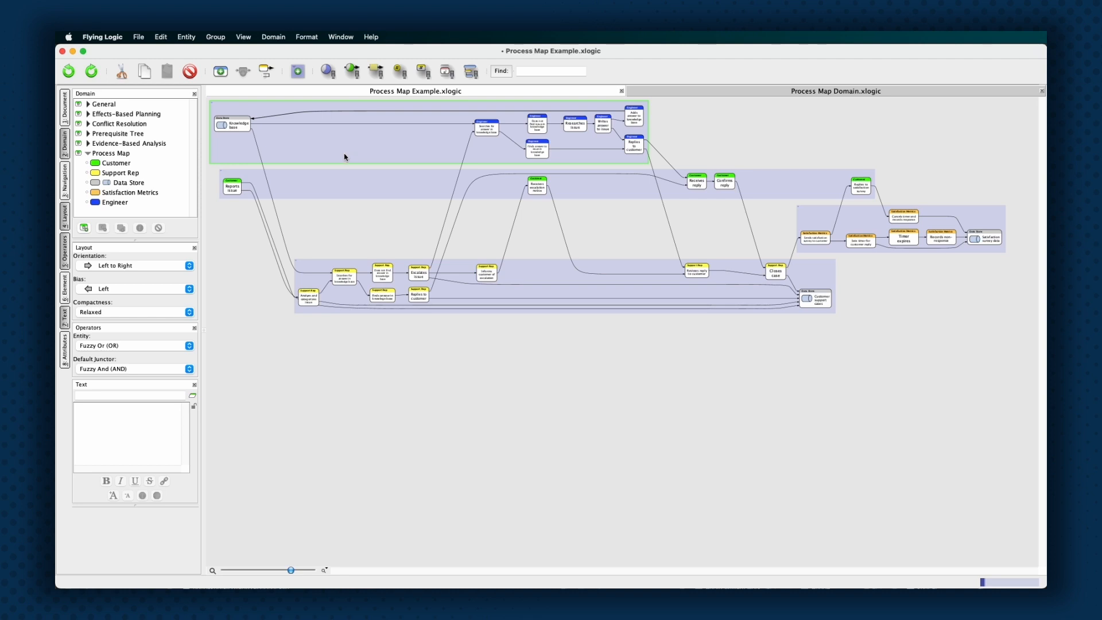
double_click(344, 154)
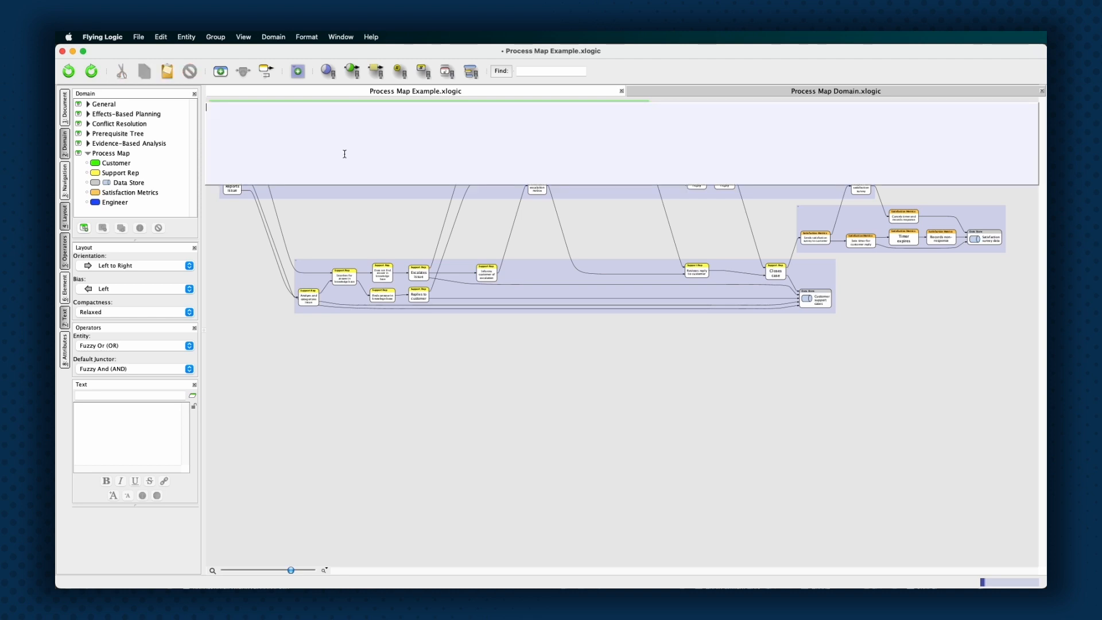
type("Engineering")
key("Return")
double_click(346, 182)
type("Customer")
key("Return")
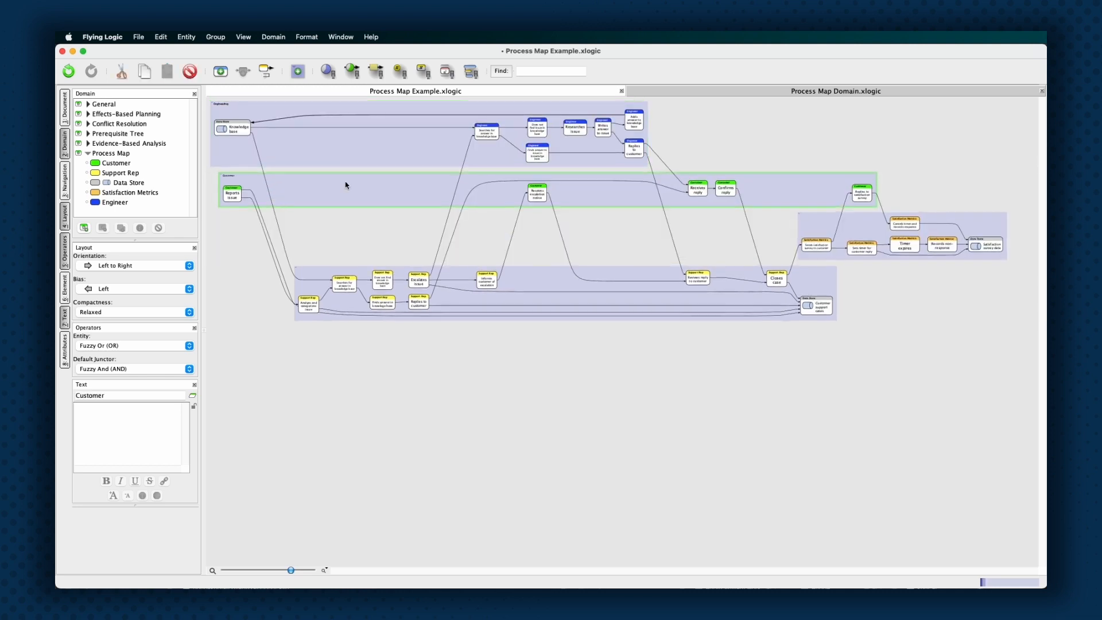
Title the group of Support Rep entities "Customer Support" and the group of satisfaction survey entities "Satisfaction Metrics"
double_click(574, 282)
type("Customer Support")
key("Return")
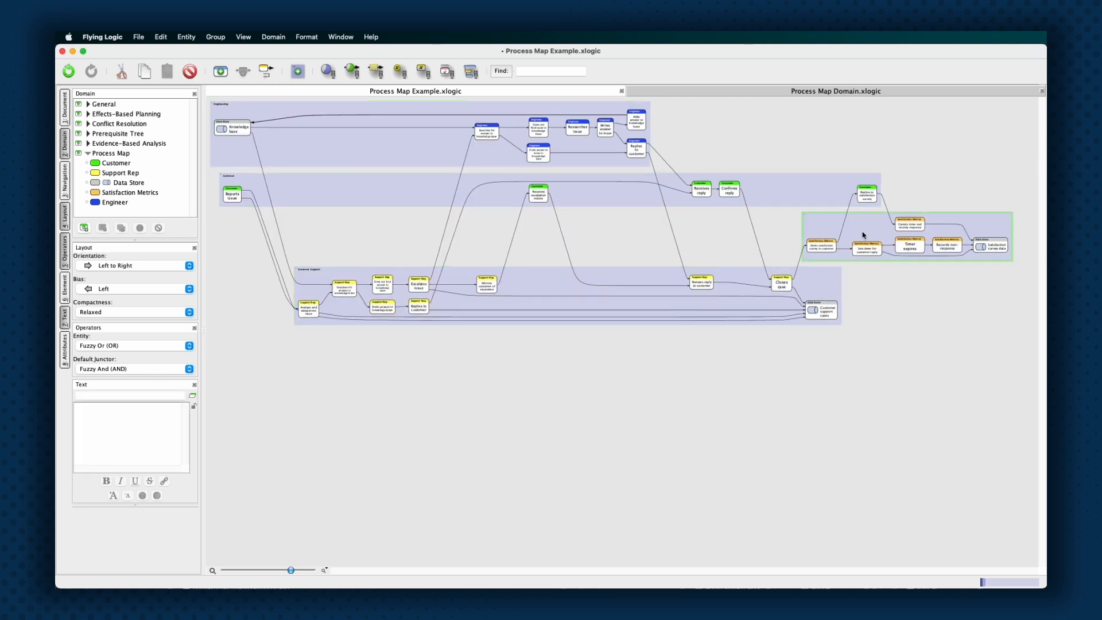
double_click(862, 235)
type("Satisfaction Metrics")
key("Return")
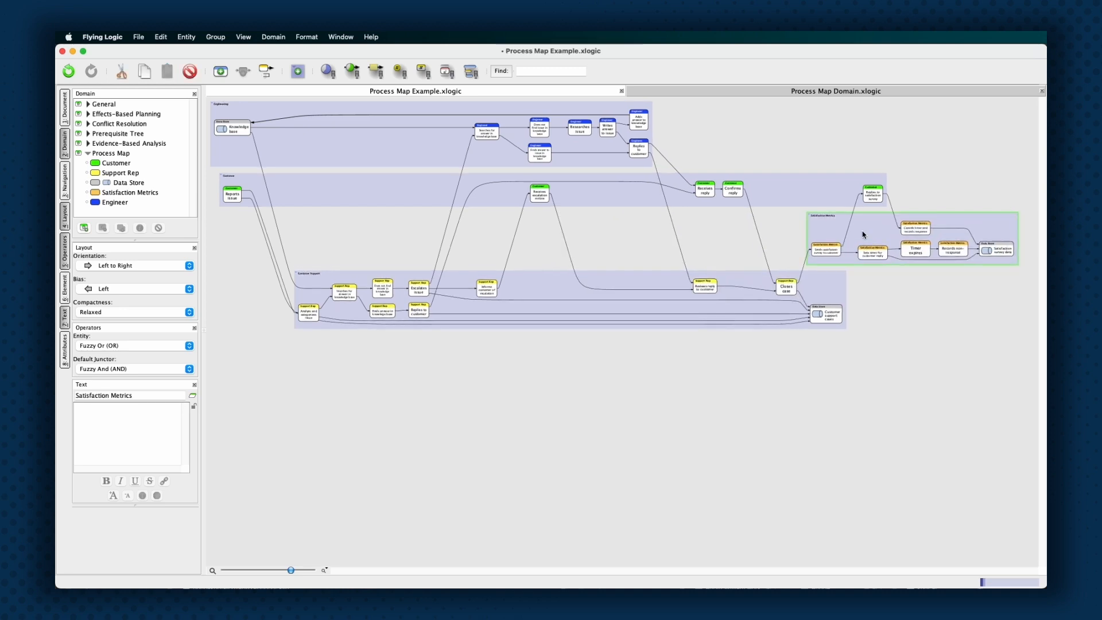
Set the Engineering group's color to Blue and the Customer group's color to Green
left_click(350, 148)
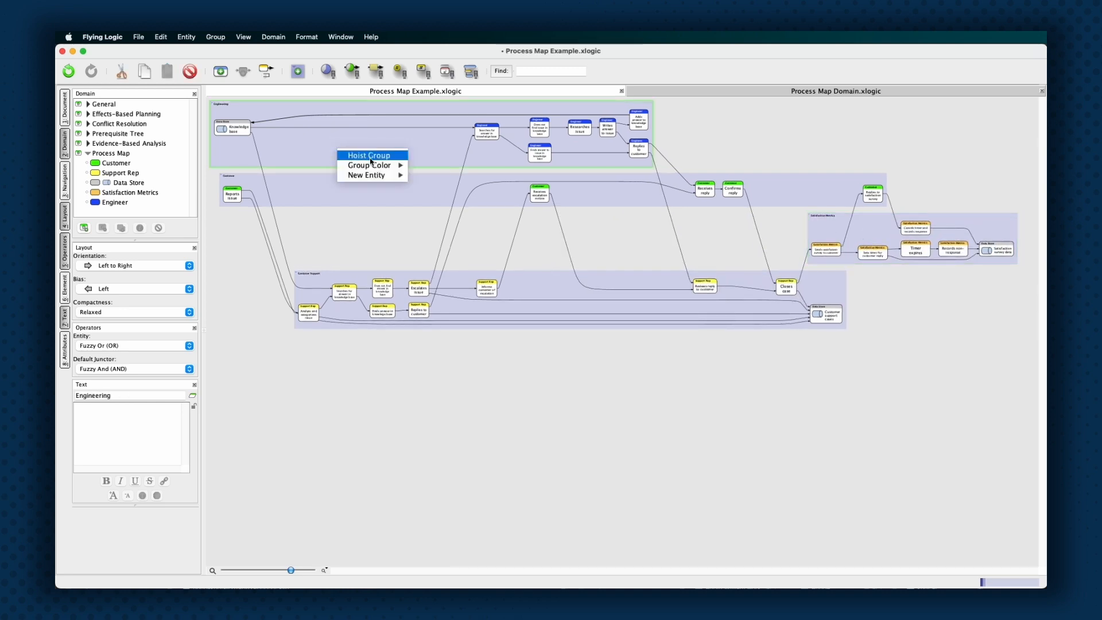
mouse_move(398, 170)
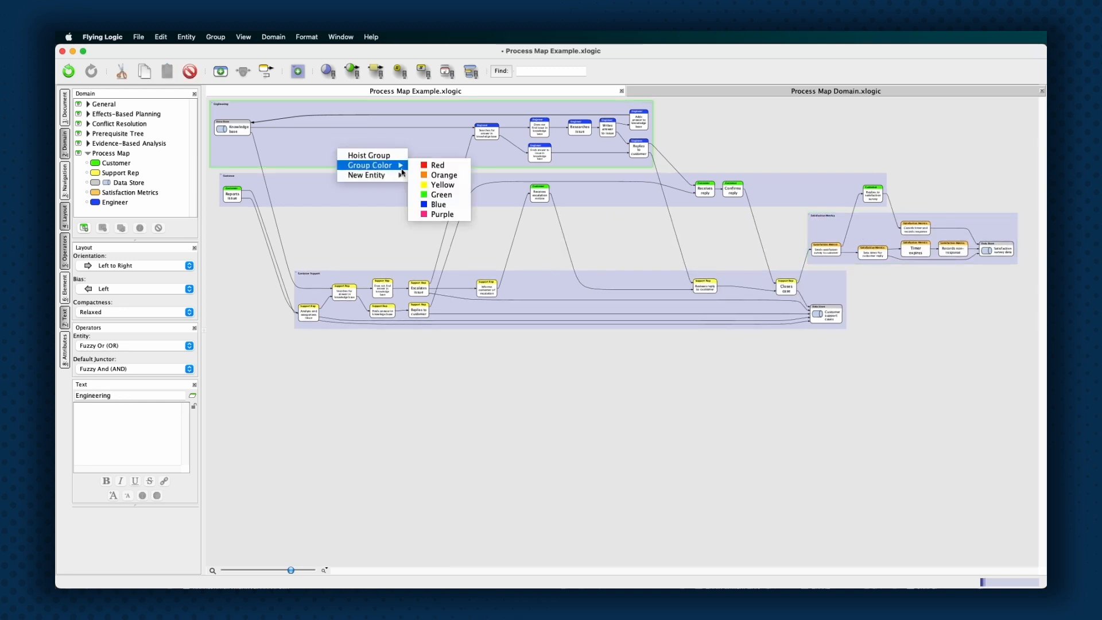
left_click(447, 204)
right_click(422, 195)
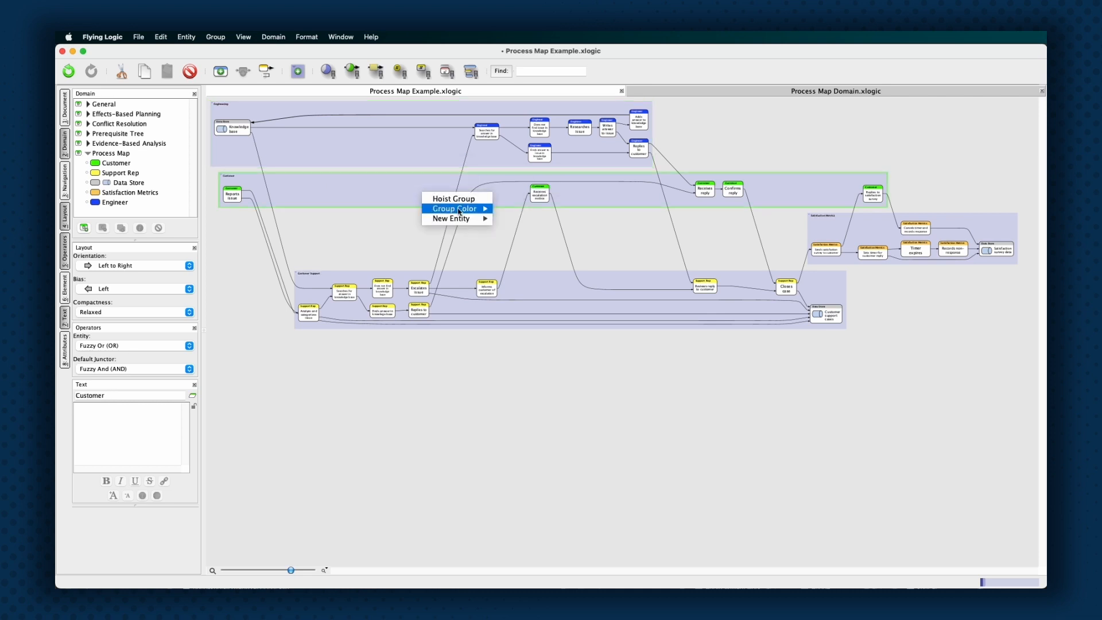
mouse_move(459, 209)
left_click(518, 238)
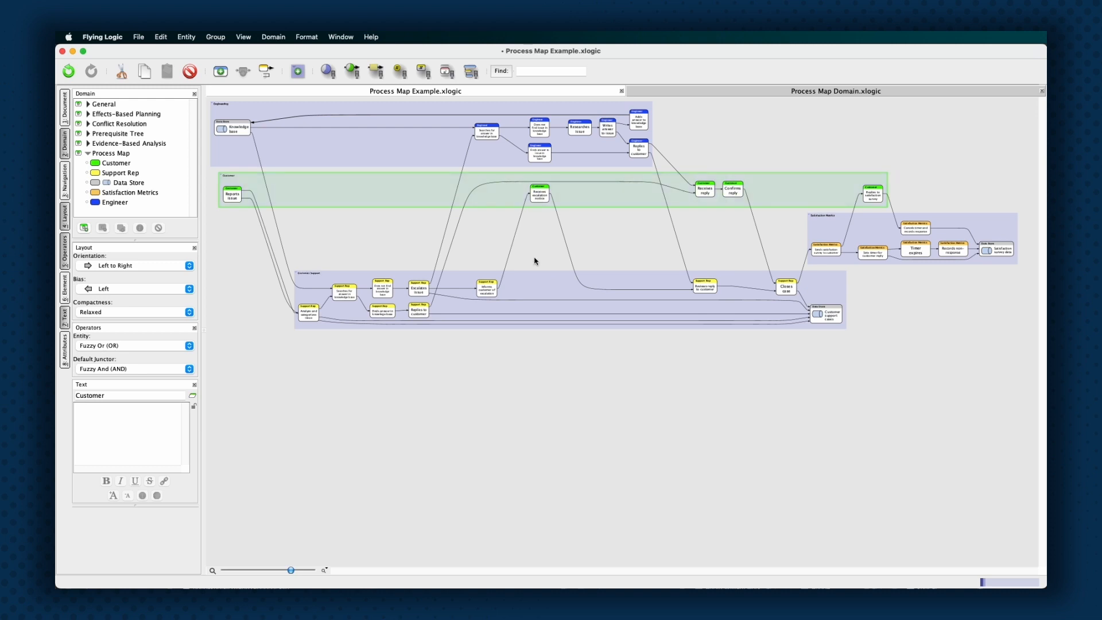
Open the group options for the Customer Support group
right_click(530, 277)
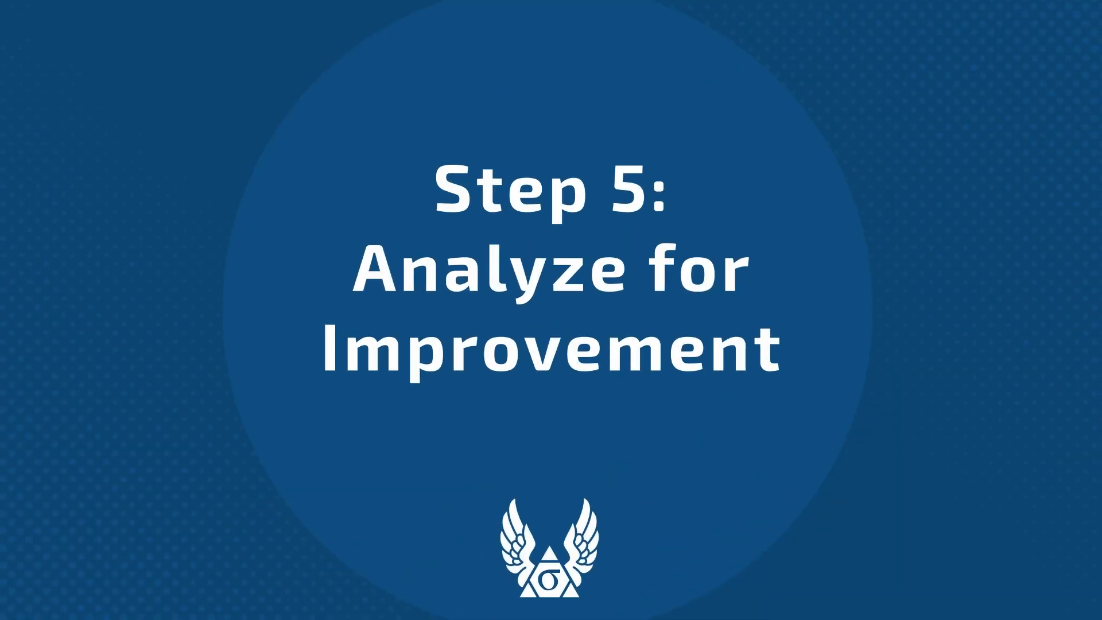